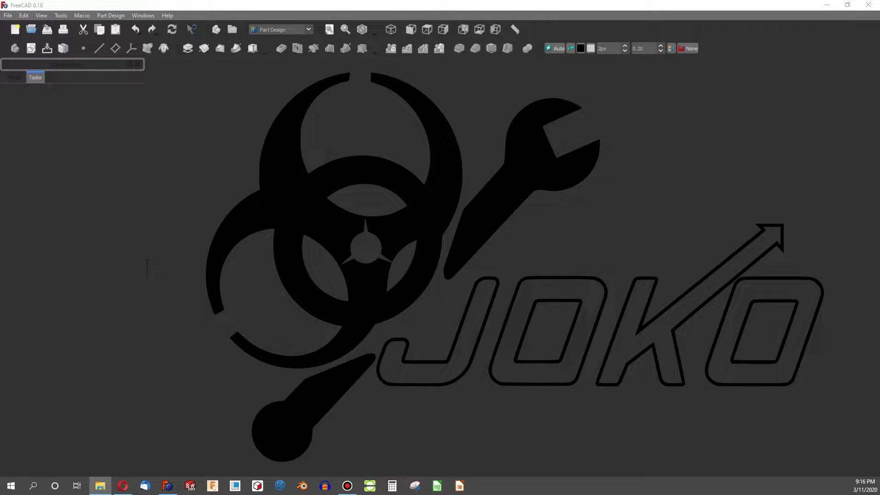
Step: Switch to the browser and examine the FreeCAD Dark and Light stylesheets forum post and its download links
click(123, 485)
scroll(355, 183, up, 10)
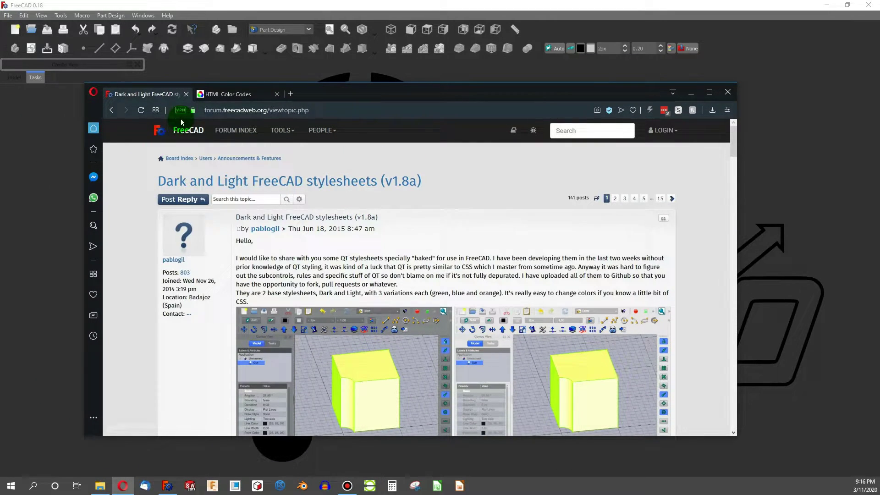
scroll(286, 190, down, 7)
scroll(288, 194, down, 3)
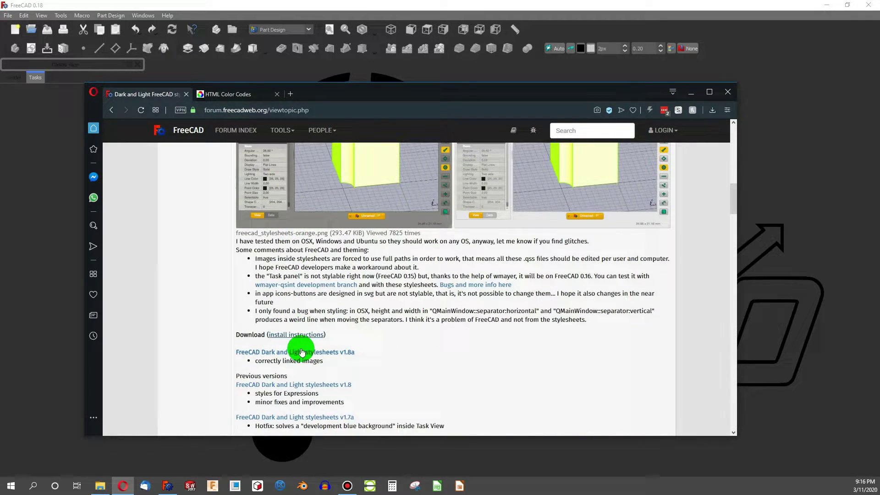
scroll(299, 350, down, 5)
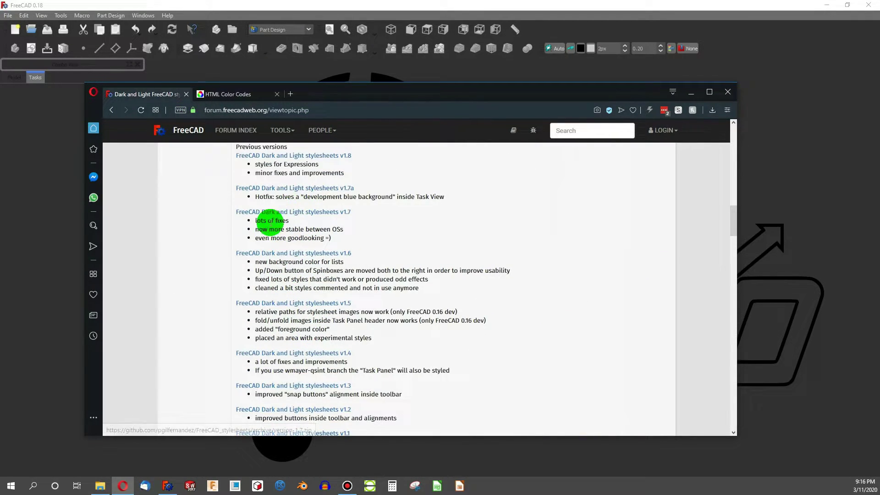
scroll(275, 206, up, 3)
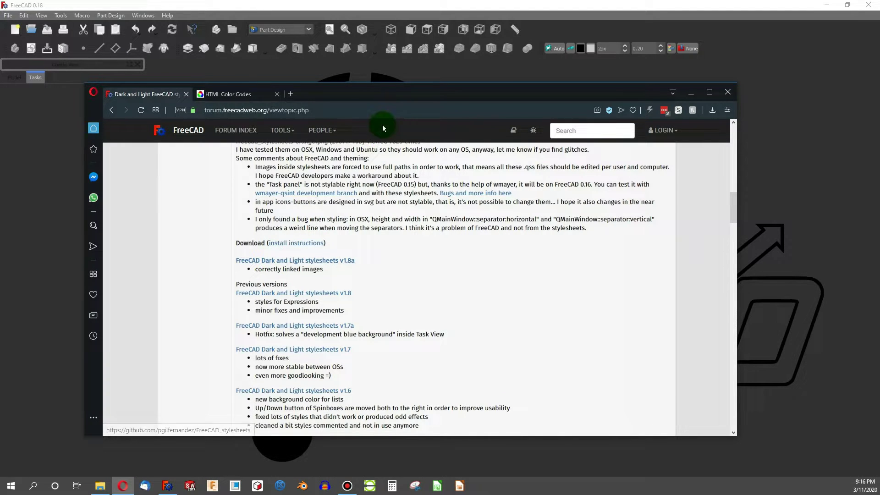
drag(414, 95, 0, 158)
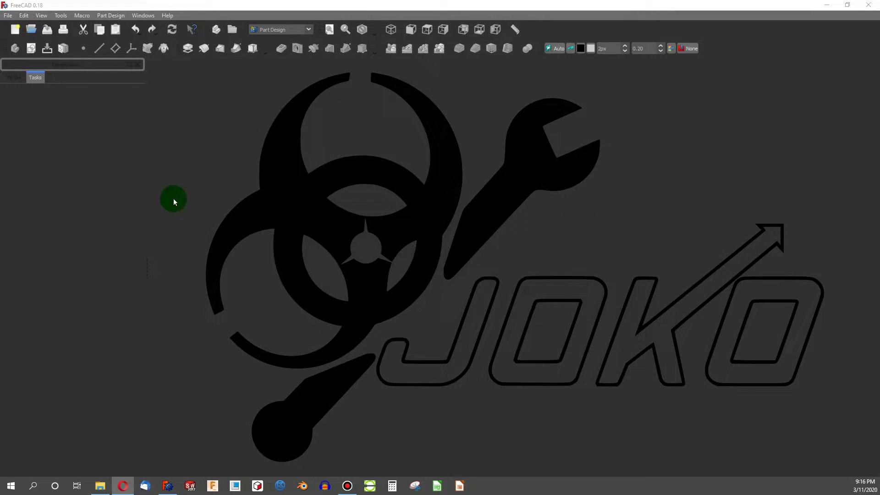
Step: In File Explorer, open the data\Gui\Stylesheets folder inside the FreeCAD 0.18 program folder
drag(0, 86, 530, 85)
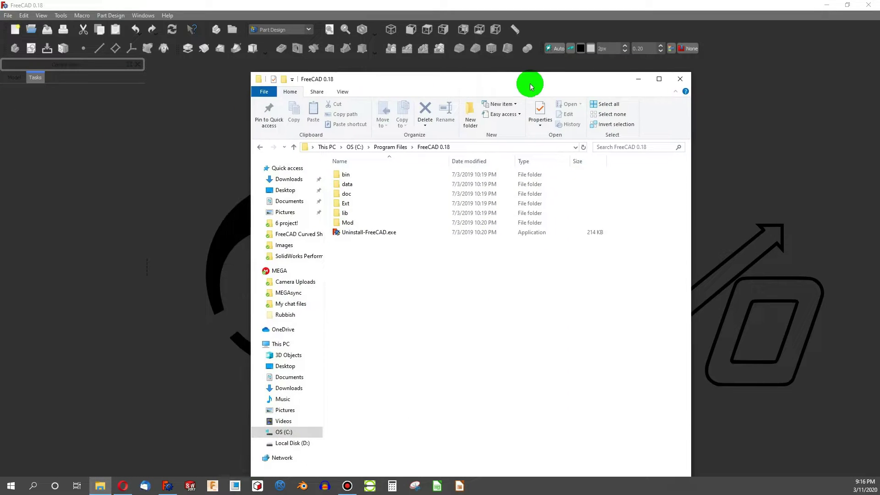
click(400, 161)
drag(0, 184, 706, 135)
scroll(613, 263, up, 1)
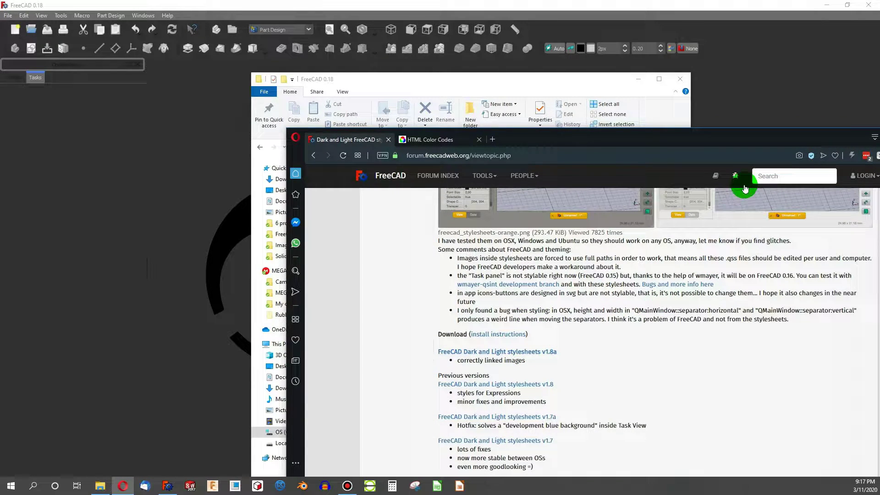
drag(728, 133, 0, 162)
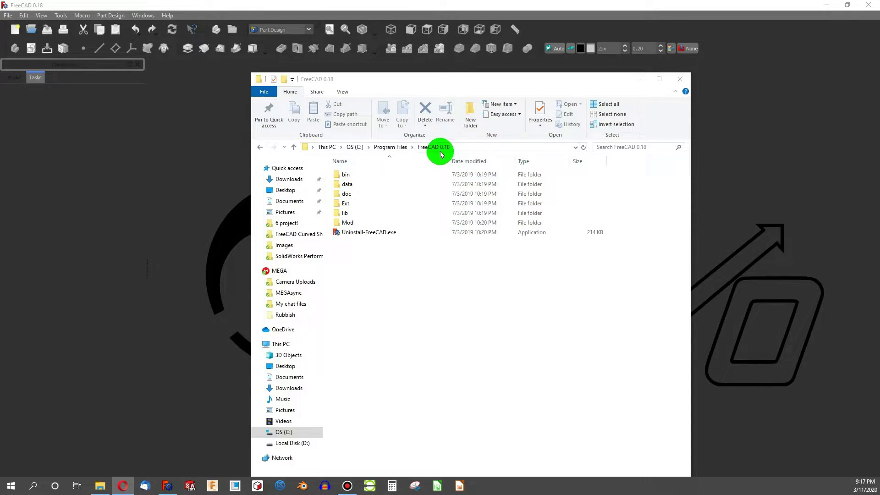
double_click(347, 184)
double_click(348, 183)
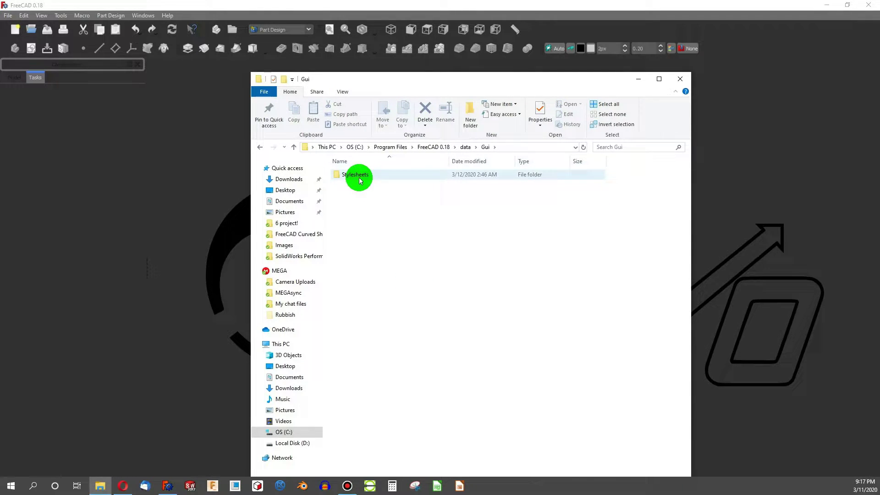
click(360, 180)
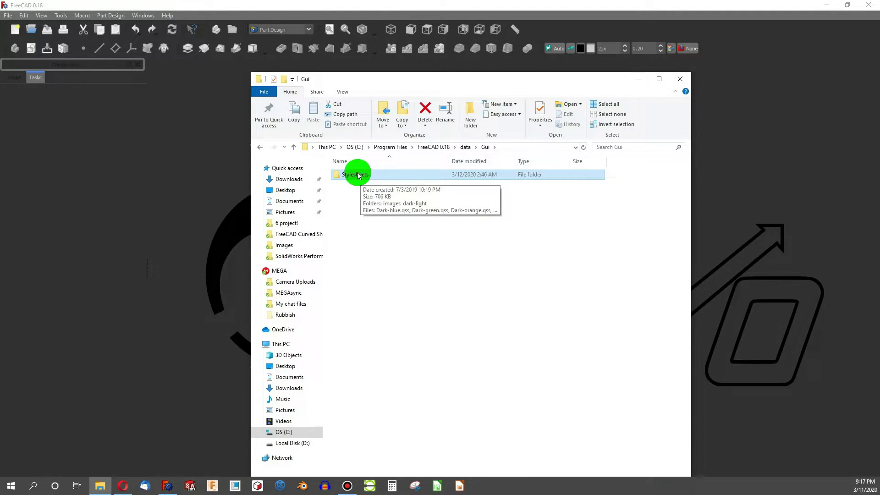
double_click(355, 175)
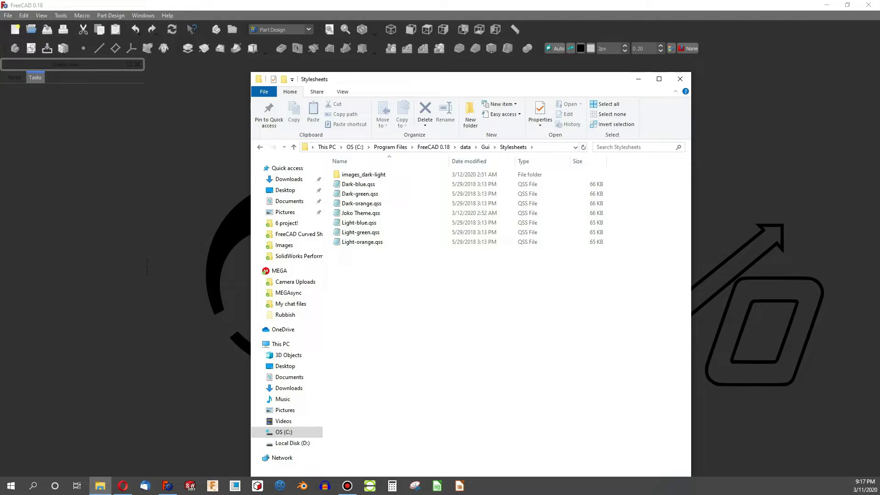
Step: Compare the forum download list with the Stylesheets folder and locate the Joko Theme.qss file
drag(0, 151, 523, 108)
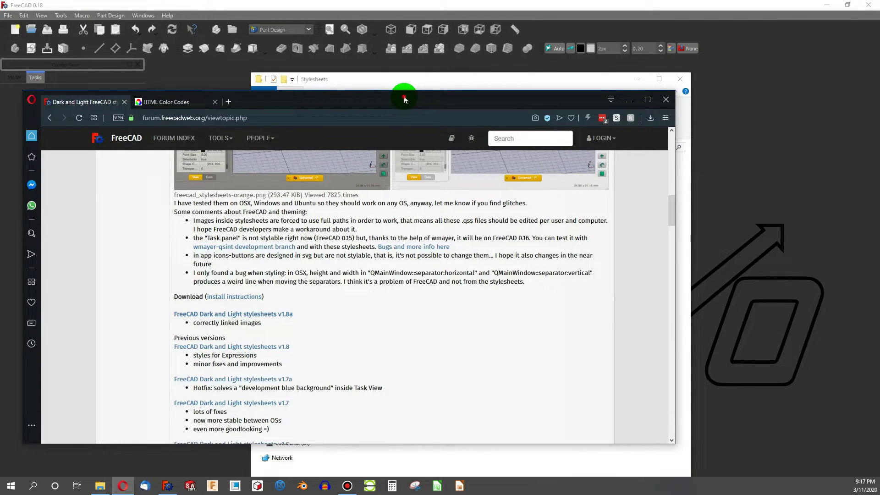
drag(404, 99, 0, 126)
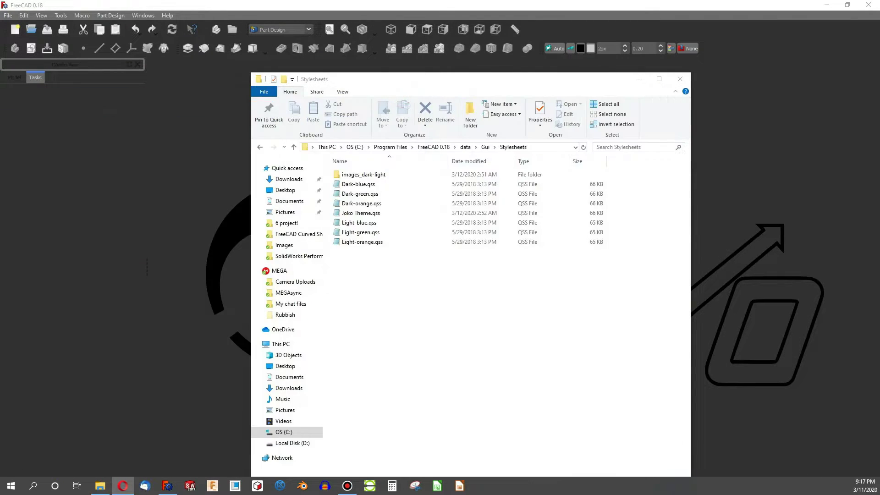
click(369, 213)
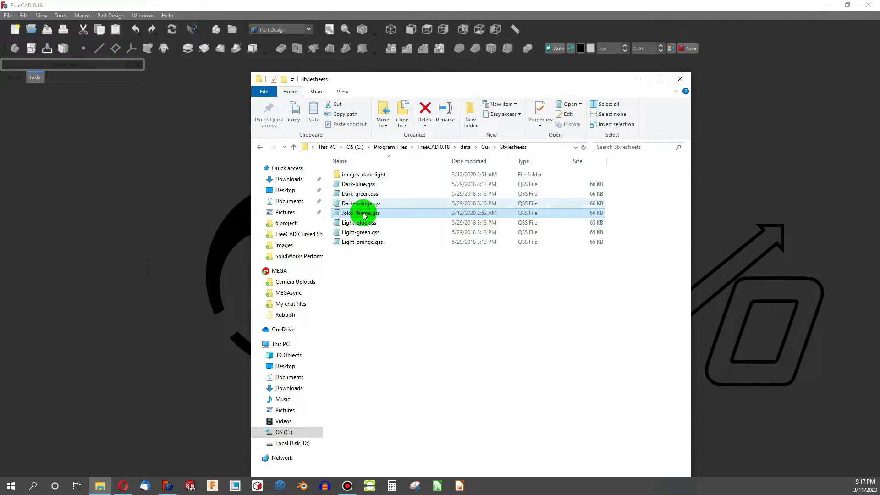
click(465, 70)
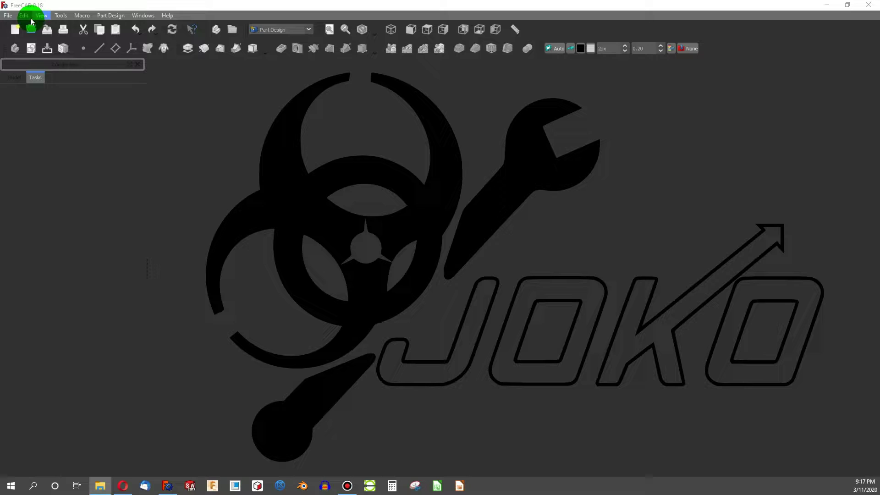
Step: Open the general preferences in FreeCAD and apply the No style sheet option
click(24, 15)
click(82, 180)
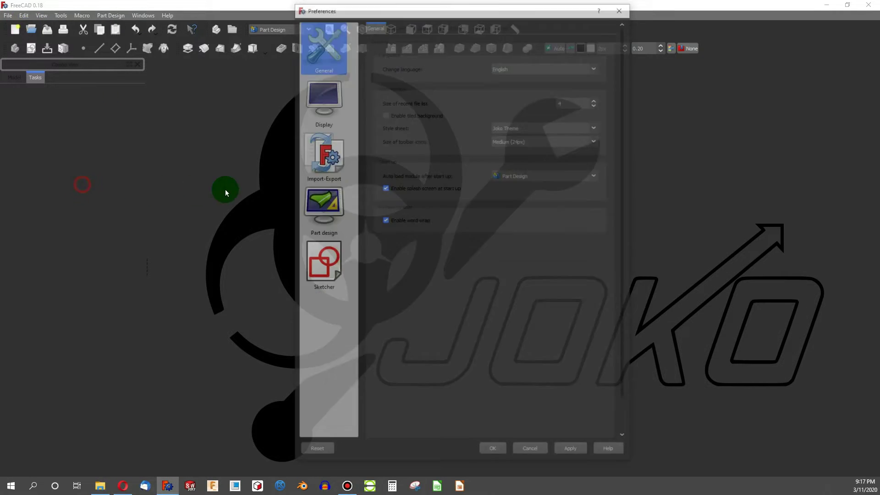
click(598, 126)
click(556, 137)
click(577, 452)
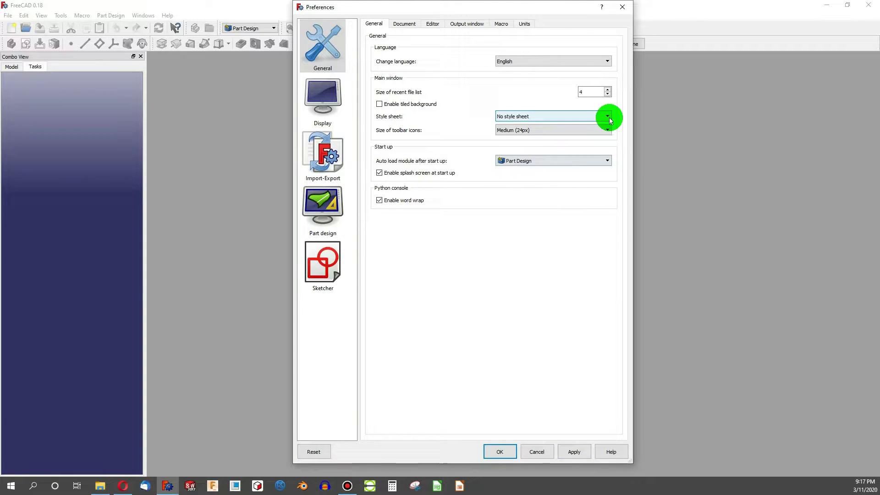
Step: Apply the Dark-green style sheet in the preferences
click(608, 117)
click(554, 136)
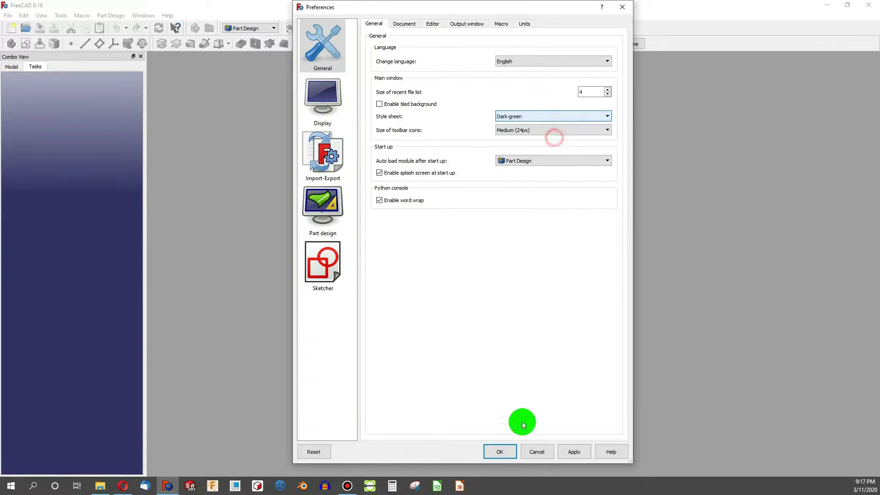
click(571, 455)
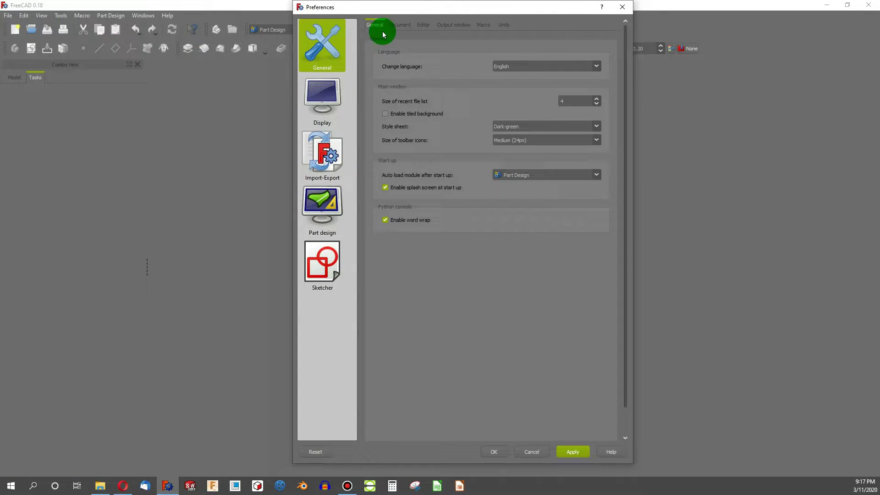
Step: Apply the Joko Theme style sheet and move the Preferences dialog aside
drag(415, 6, 413, 46)
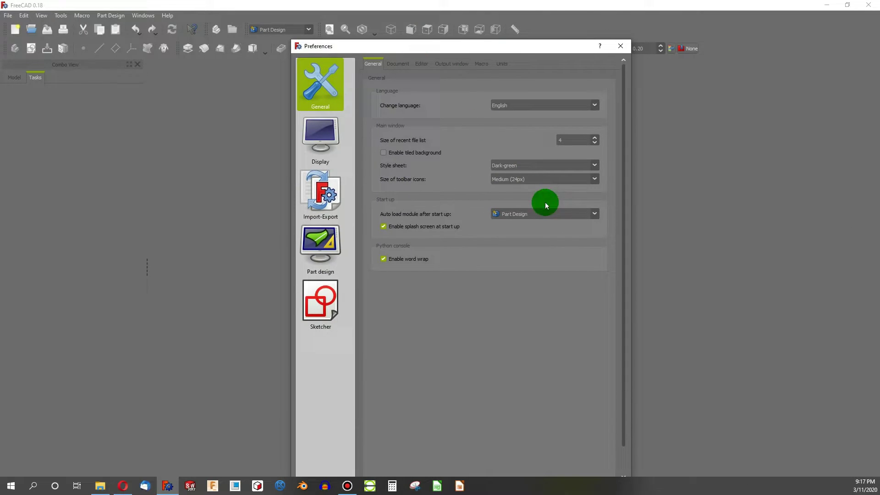
click(594, 165)
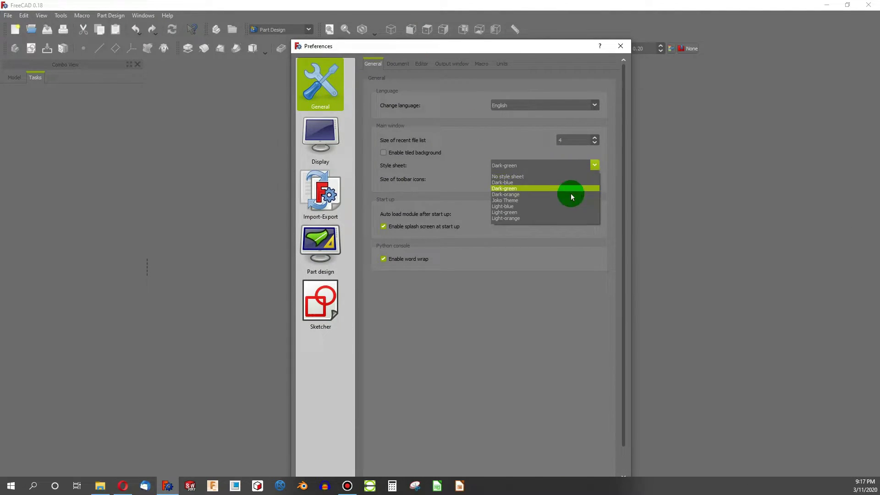
click(560, 201)
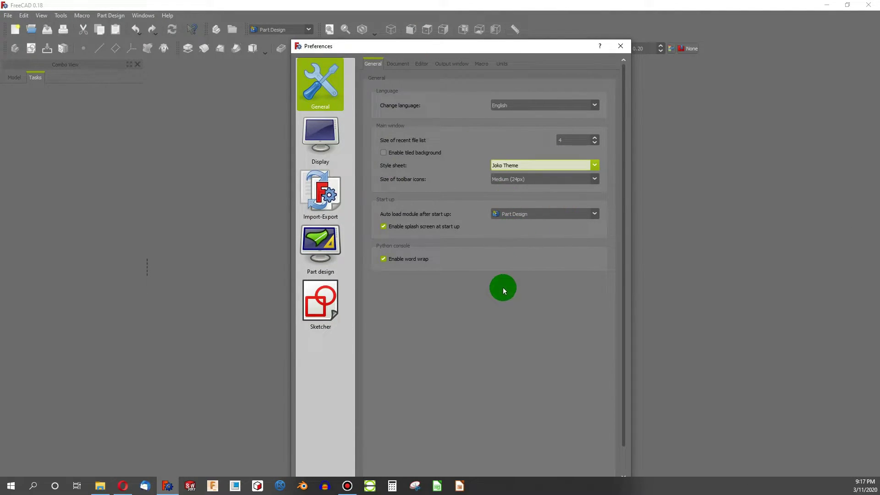
drag(446, 40, 614, 79)
click(559, 390)
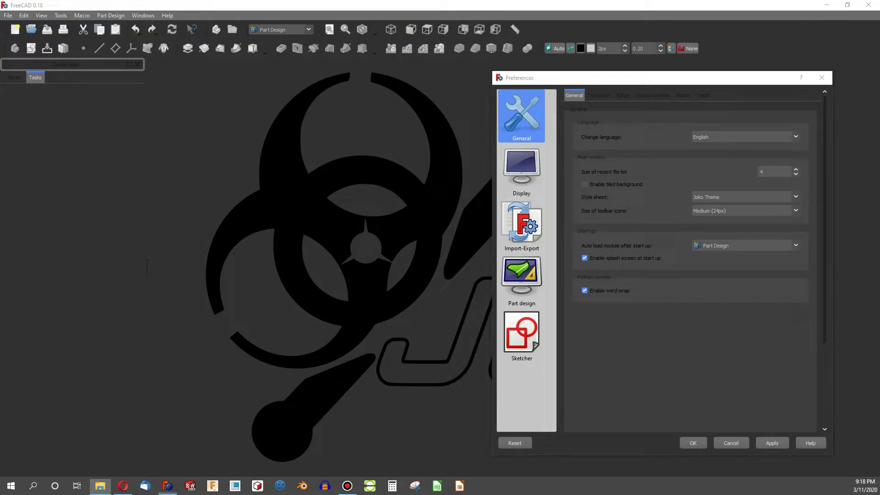
Step: In File Explorer, duplicate Dark-blue.qss within the Stylesheets folder, granting the required permission
drag(1, 138, 343, 91)
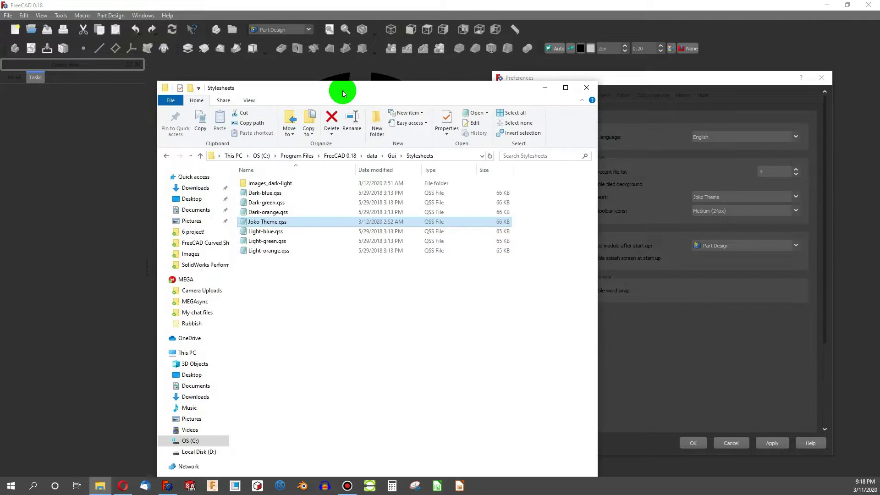
click(259, 193)
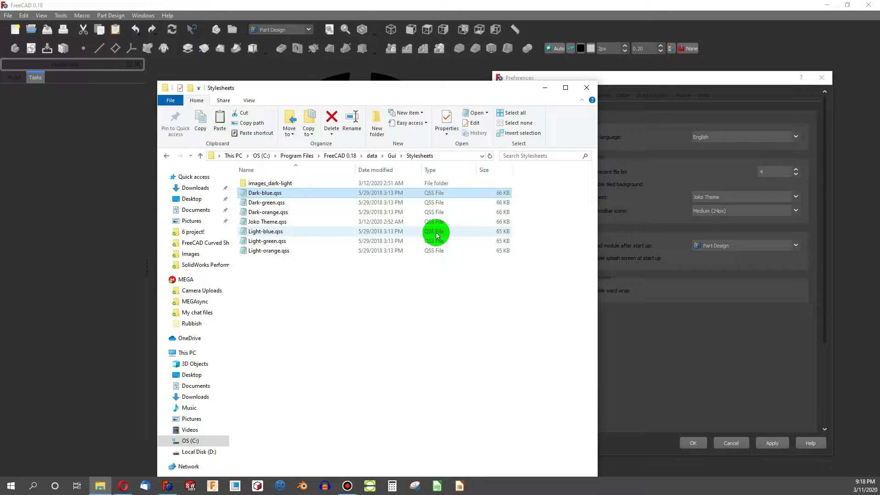
key(ctrl+c)
key(ctrl+v)
click(418, 183)
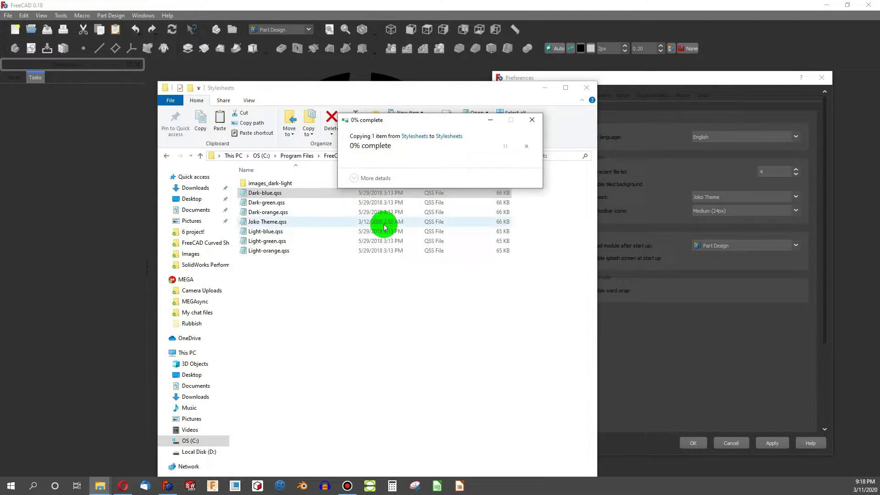
click(283, 301)
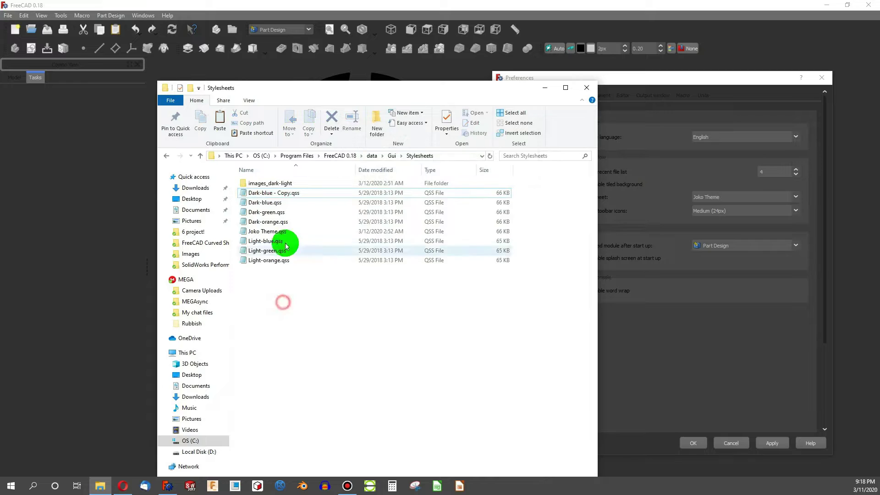
Step: Delete the duplicated file Dark-blue - Copy.qss from the Stylesheets folder
click(283, 197)
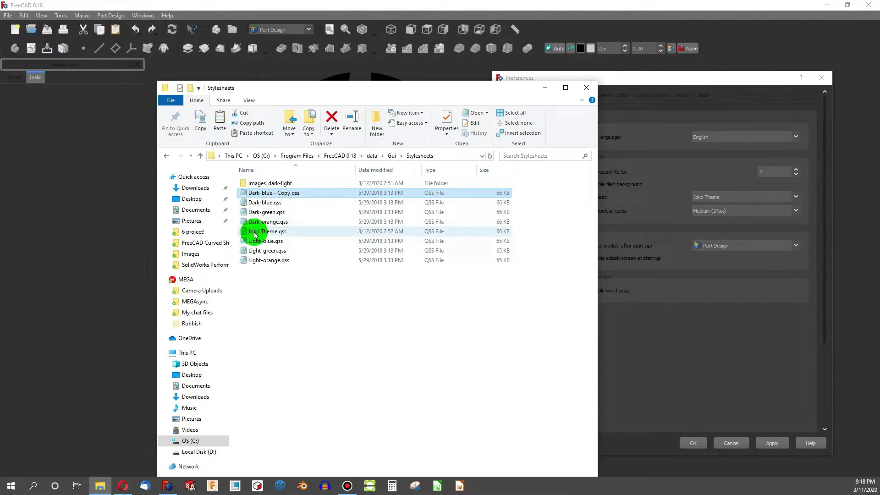
right_click(271, 194)
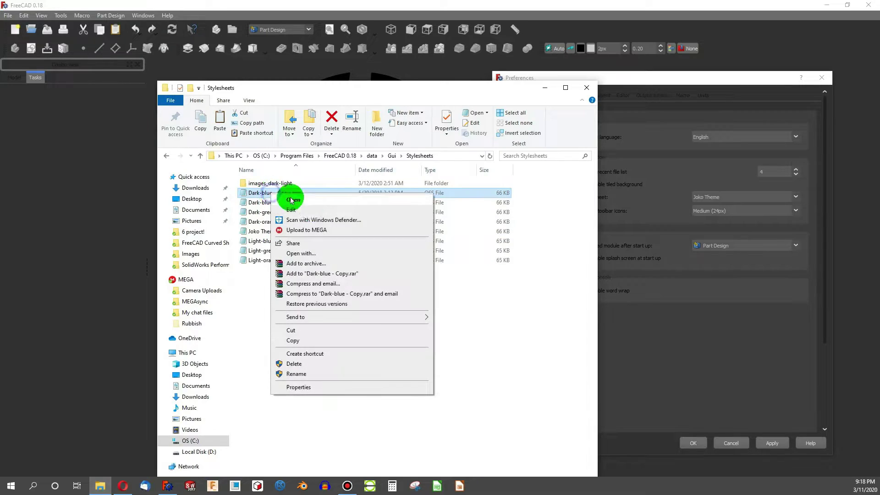
click(313, 365)
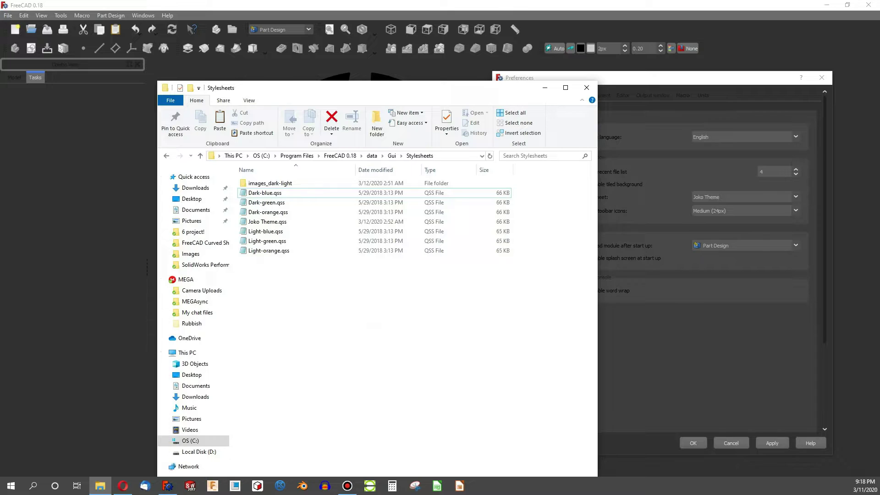
Step: Switch to the browser's HTML Color Codes page, pick the bright blue #0424F6 and select its color code
click(122, 486)
click(242, 99)
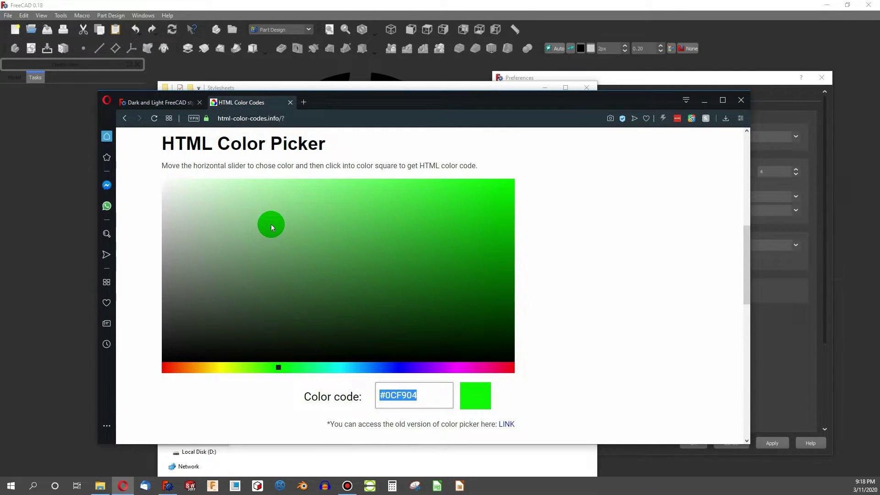
drag(279, 365, 223, 368)
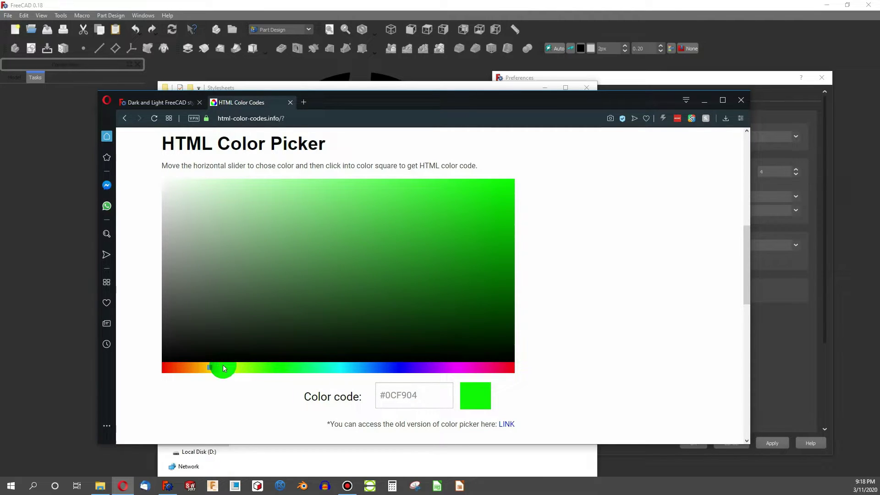
drag(412, 364, 389, 362)
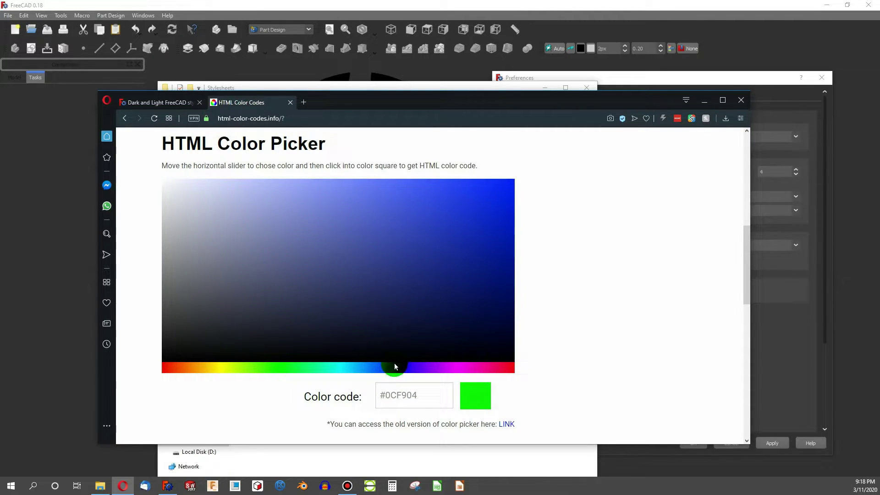
click(508, 189)
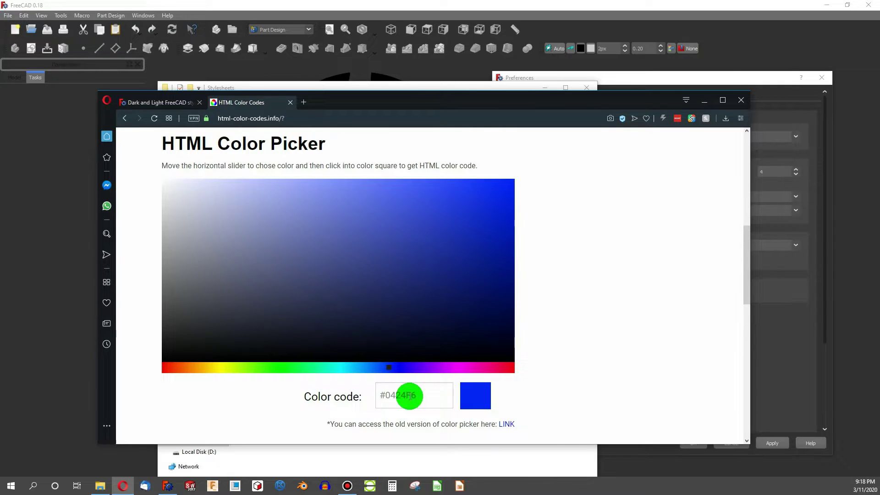
drag(419, 394, 376, 397)
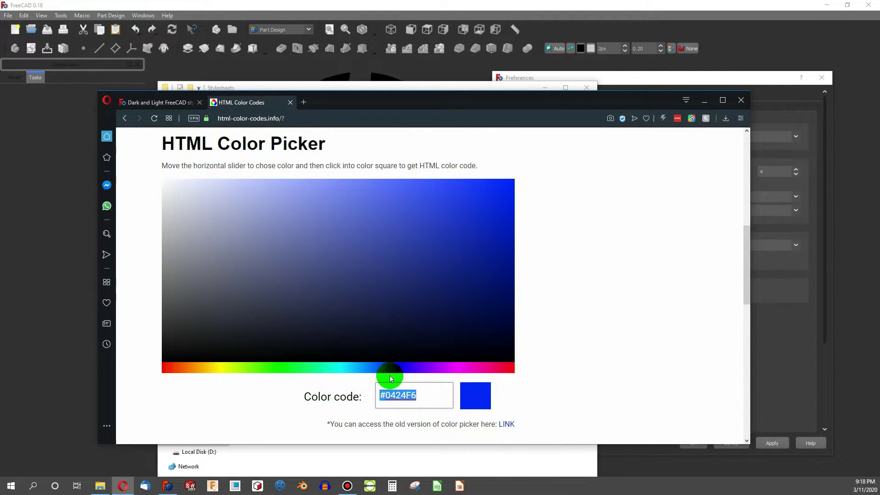
Step: Pick the bright green #00FC54 in the HTML color picker, copy its code and move the browser window aside
drag(411, 372, 417, 370)
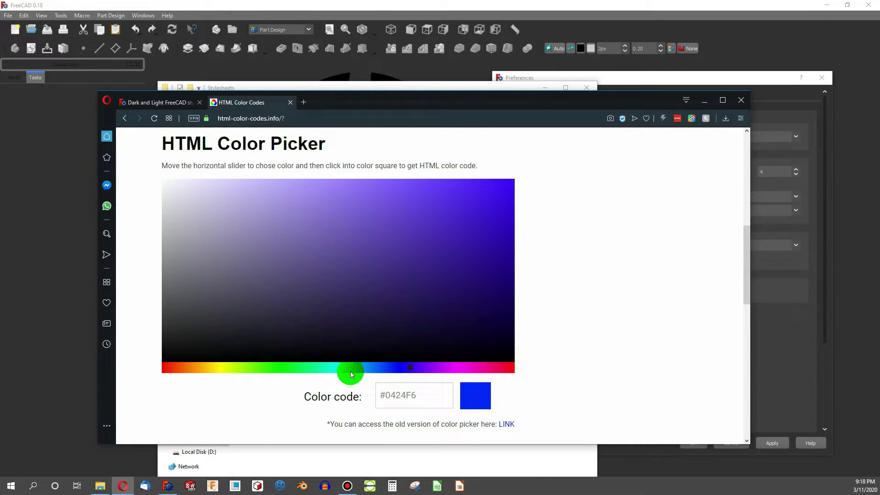
drag(301, 369, 300, 368)
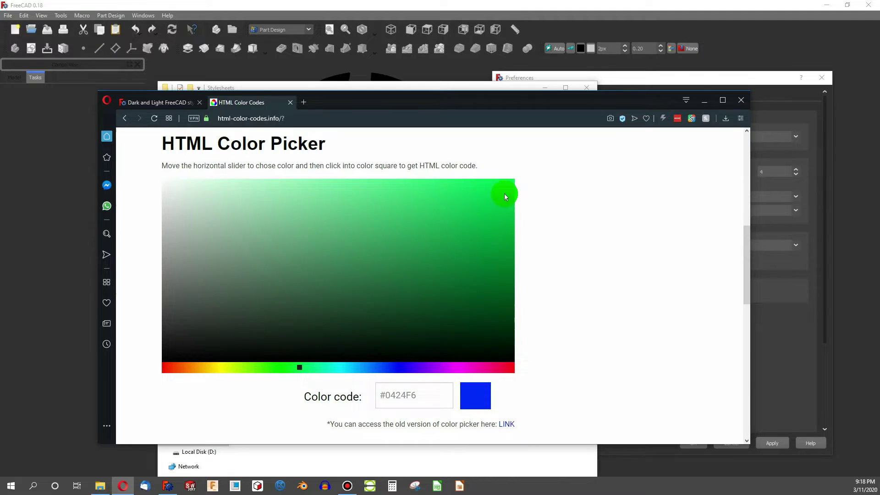
drag(511, 181, 515, 188)
click(435, 395)
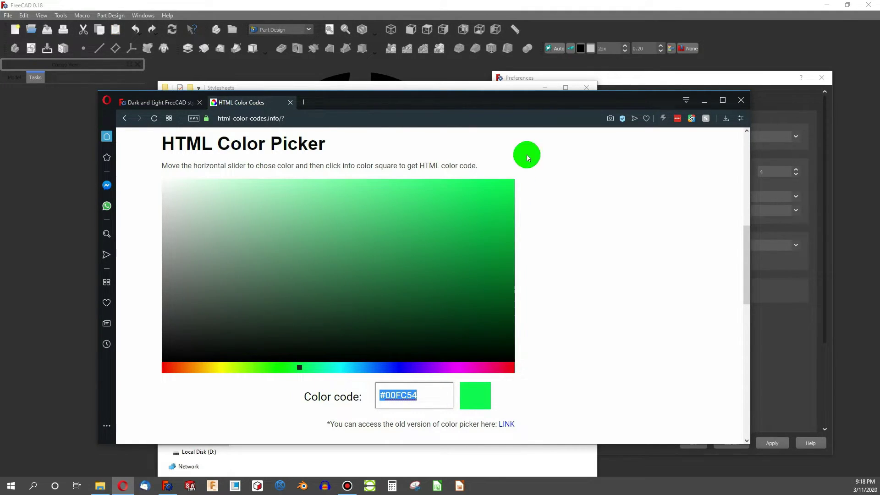
drag(508, 100, 0, 137)
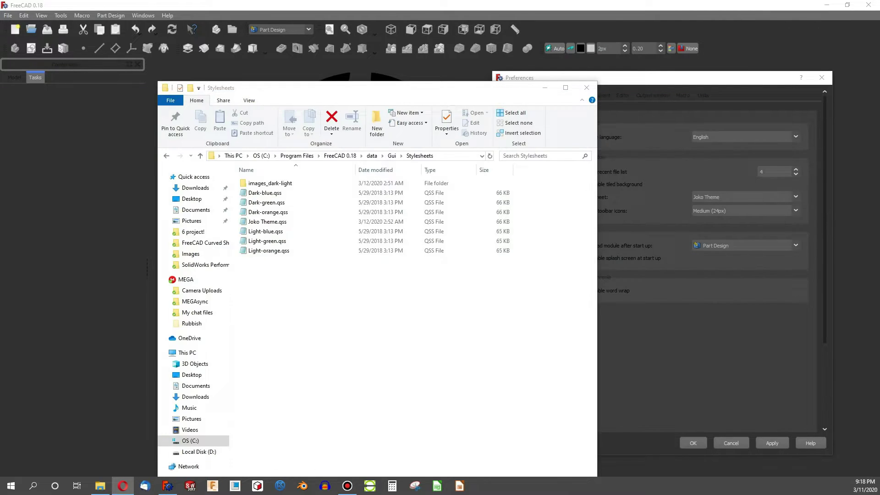
Step: Open Joko Theme.qss in Notepad and replace the background color in the Main window section with #00FC54
right_click(269, 225)
click(293, 234)
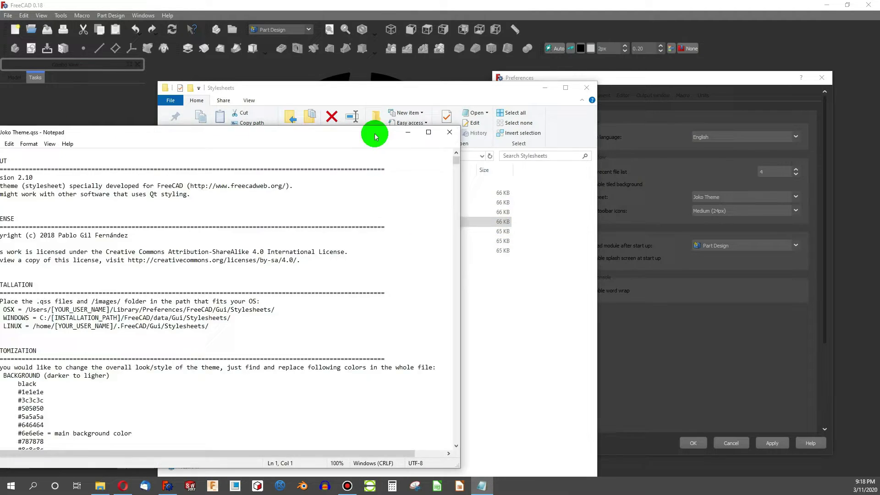
drag(373, 134, 507, 140)
scroll(409, 281, down, 6)
scroll(411, 283, down, 10)
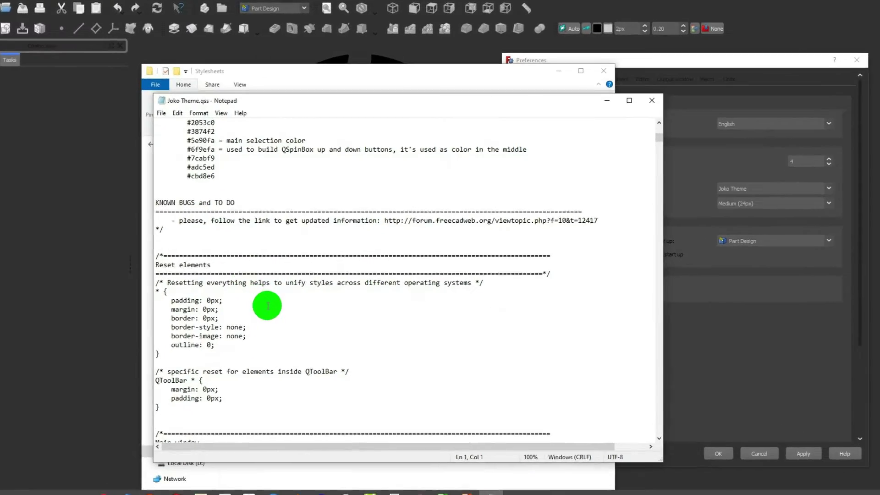
scroll(264, 282, down, 2)
scroll(248, 305, down, 7)
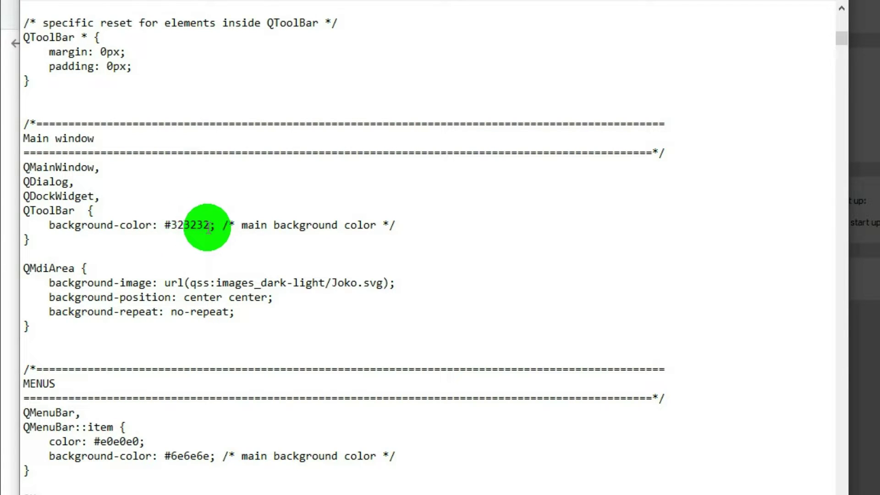
drag(207, 225, 164, 217)
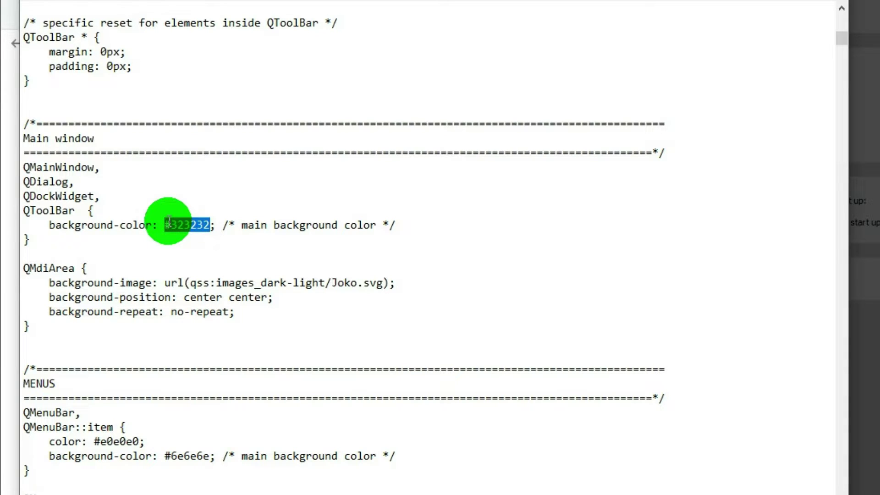
key(ctrl+v)
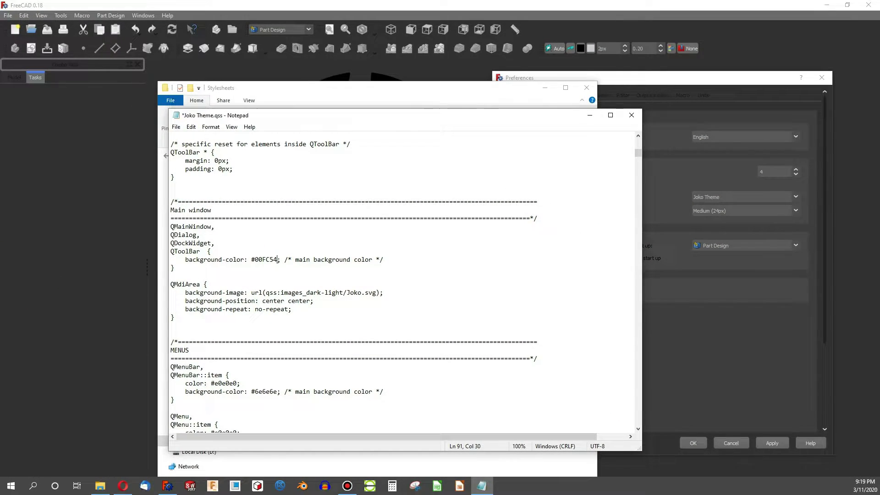
Step: Save Joko Theme.qss, then close Notepad and the Stylesheets folder window
click(123, 486)
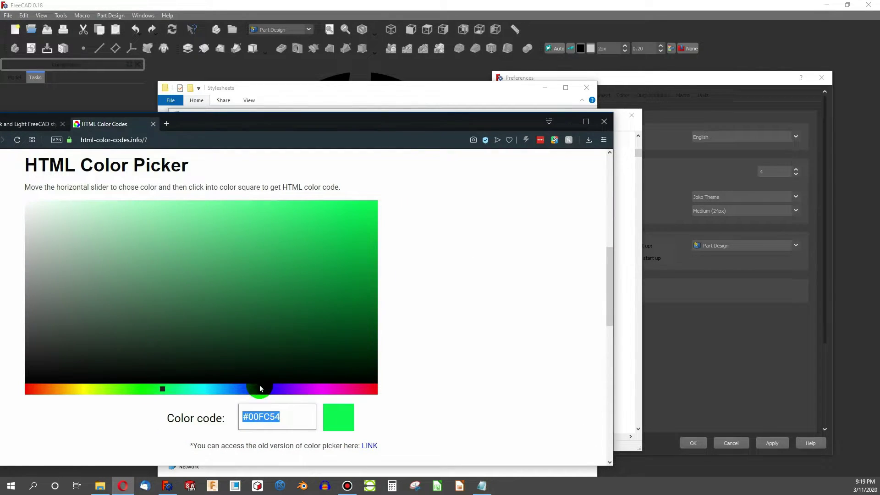
drag(291, 128, 0, 123)
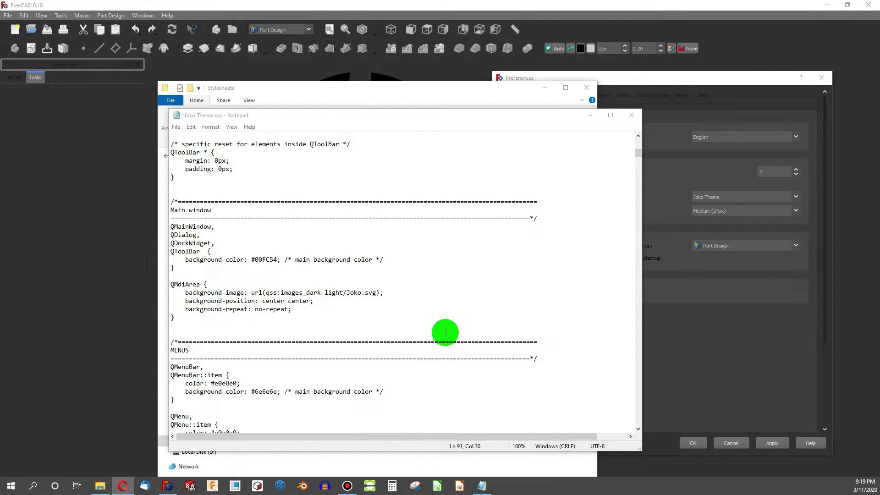
scroll(518, 221, up, 9)
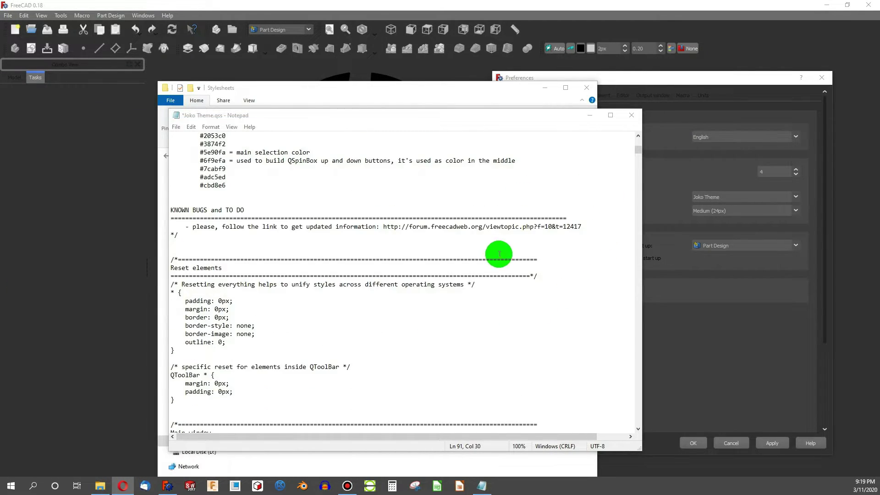
click(176, 128)
click(191, 168)
click(631, 115)
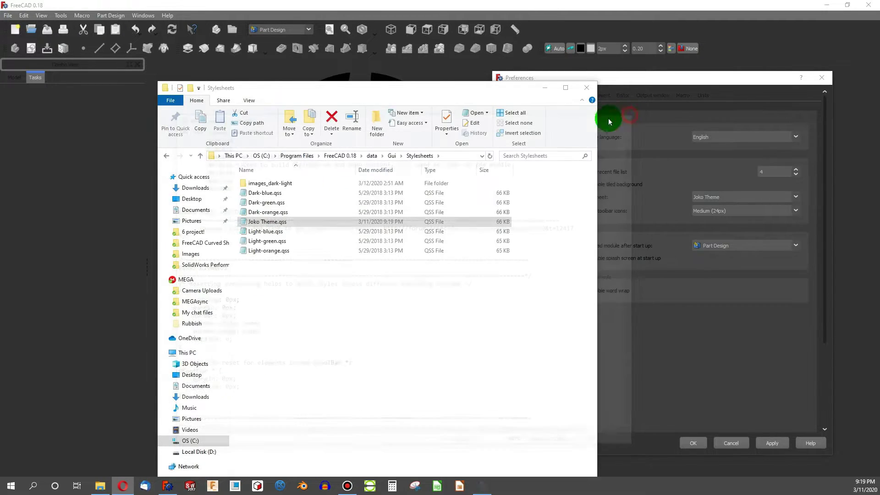
click(586, 87)
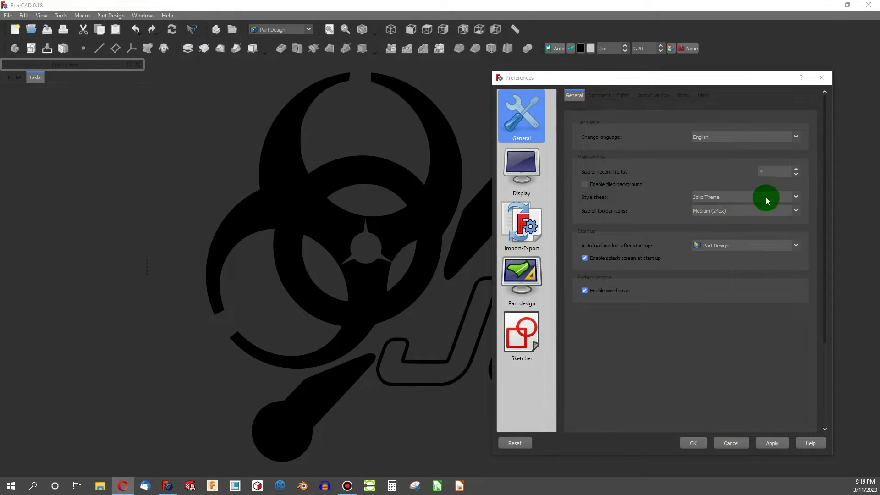
Step: Apply the No style sheet option in the FreeCAD preferences
click(796, 197)
click(719, 211)
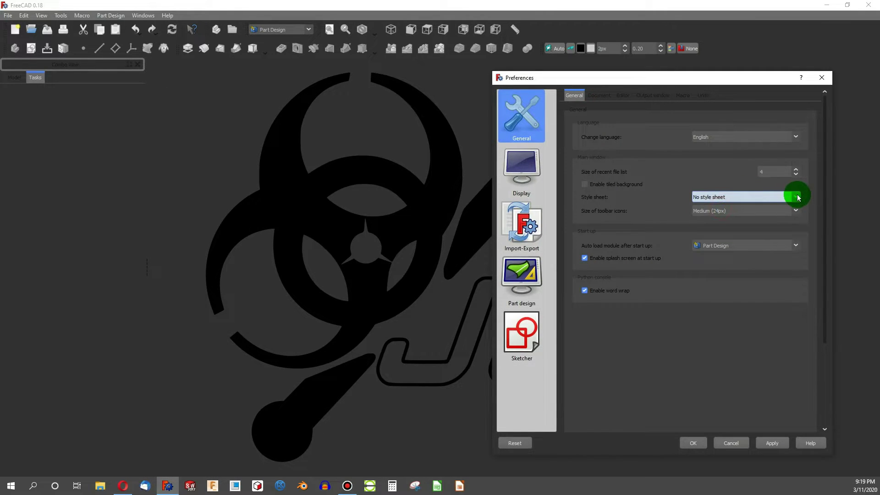
click(772, 443)
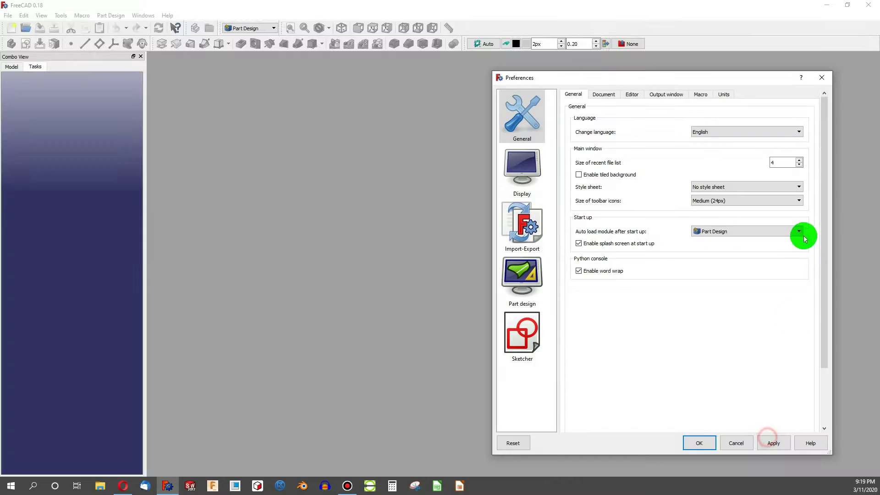
Step: Reapply the Joko Theme style sheet, clear the Preferences dialog away and create a new empty document
click(795, 188)
click(753, 221)
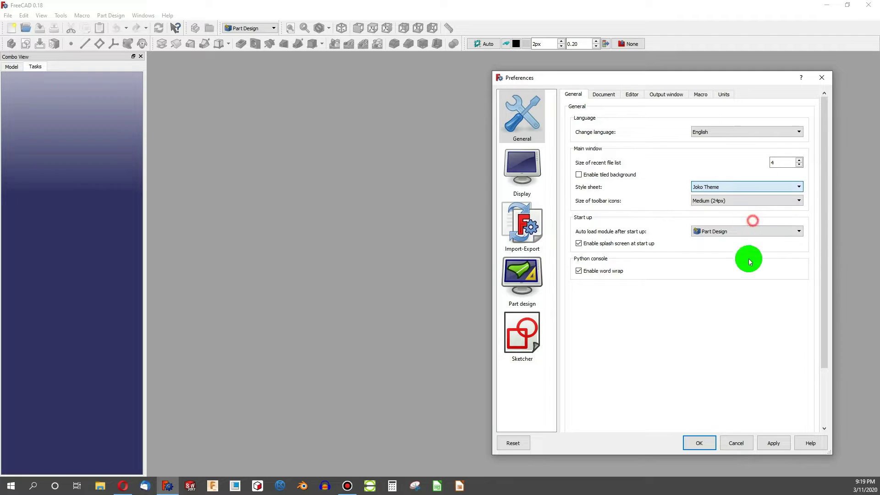
click(772, 443)
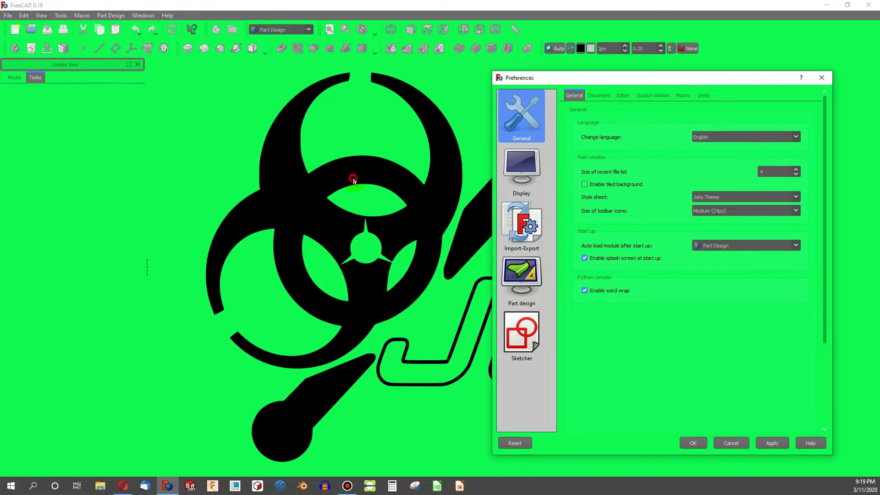
drag(660, 78, 0, 82)
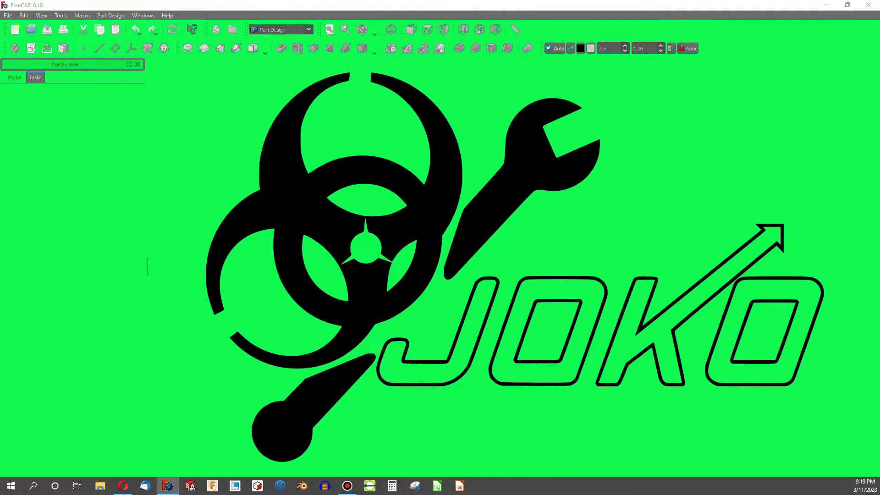
click(17, 29)
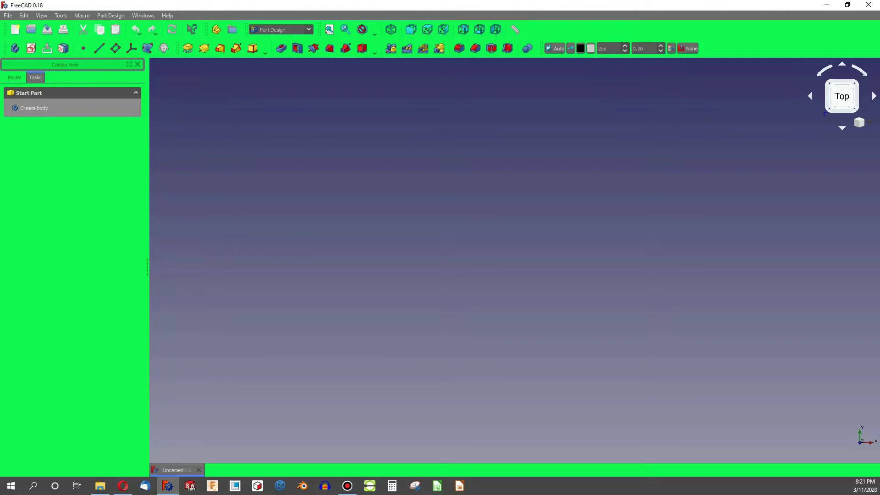
Step: Switch to File Explorer and locate the logo file JOKO.svg in the images_dark-light folder
click(100, 486)
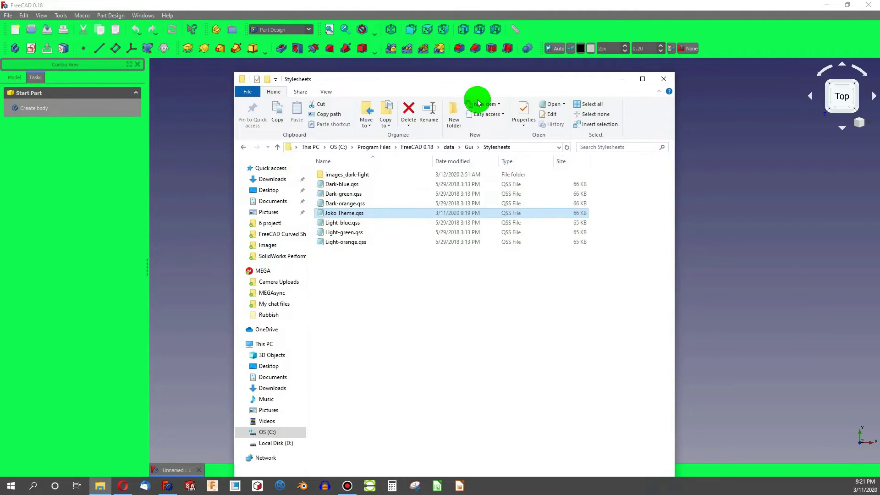
double_click(345, 175)
scroll(362, 285, down, 4)
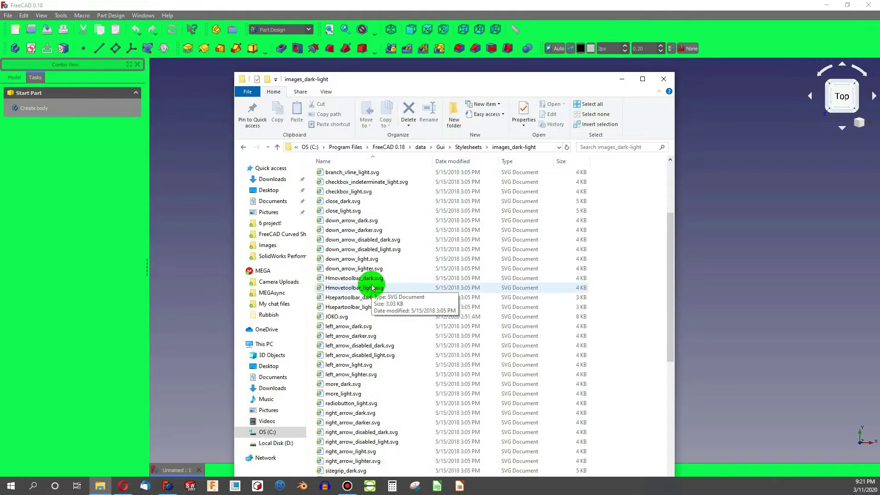
scroll(372, 288, down, 1)
click(369, 288)
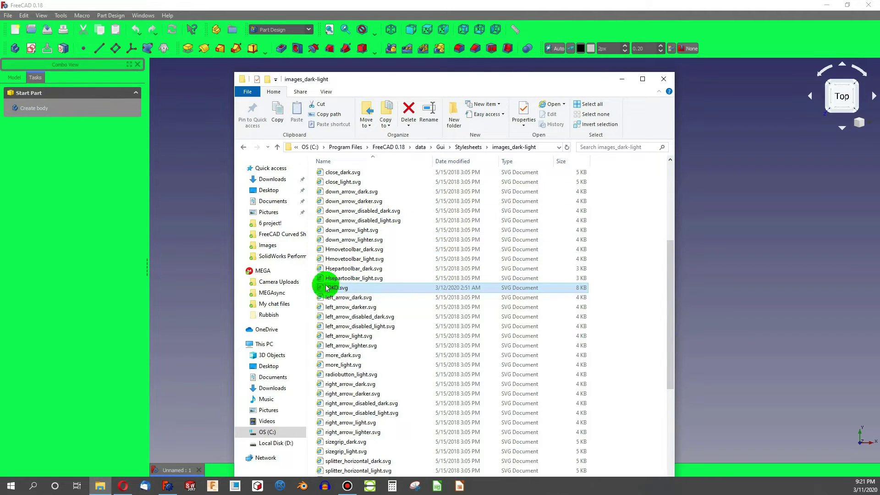
click(622, 79)
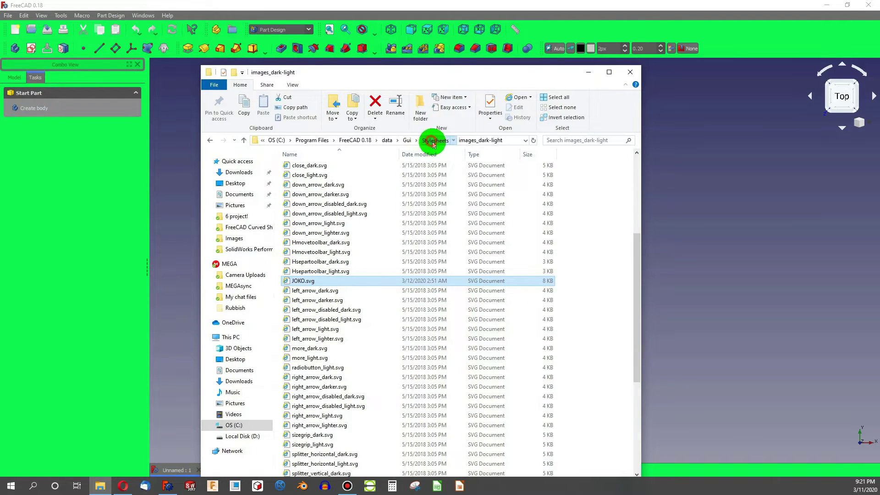
Step: Reopen Joko Theme.qss from the Stylesheets folder and examine the Main window background color and background image entries
click(432, 141)
double_click(314, 205)
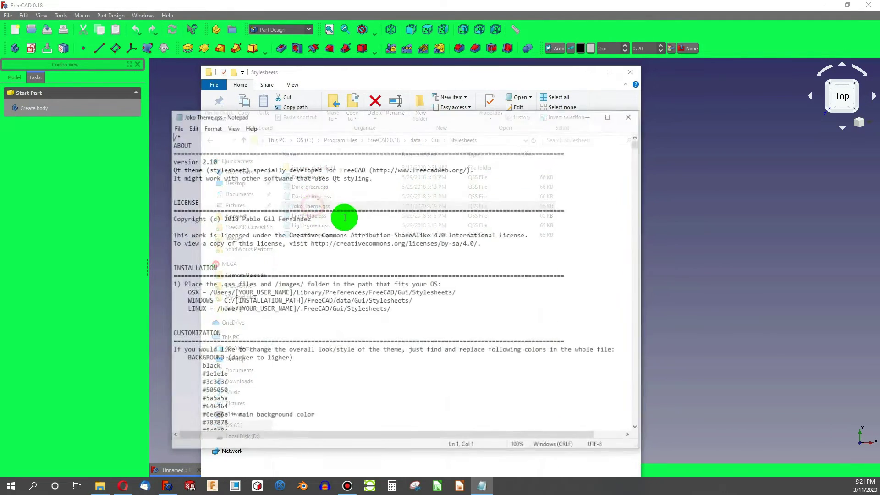
scroll(364, 251, down, 15)
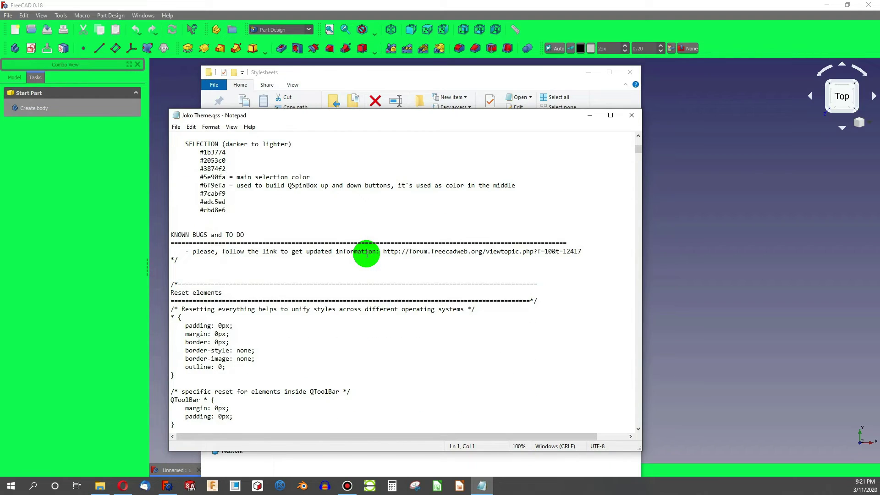
scroll(366, 253, down, 3)
scroll(366, 253, down, 8)
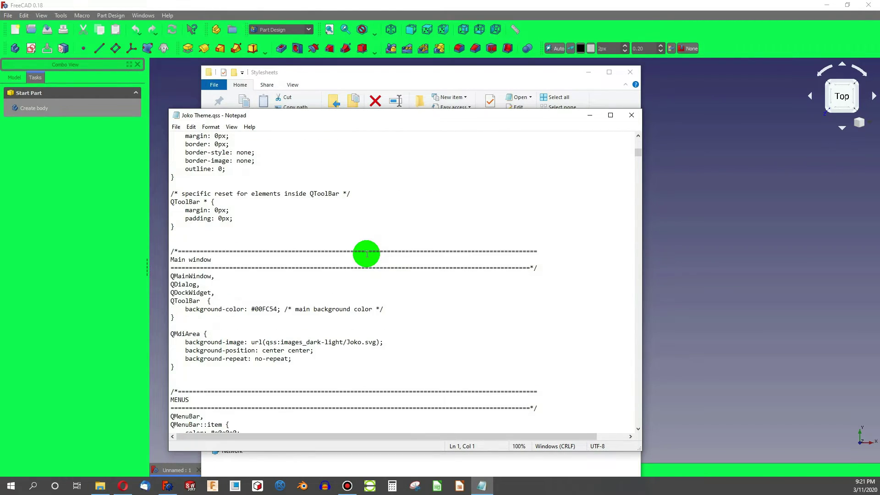
drag(223, 185, 142, 183)
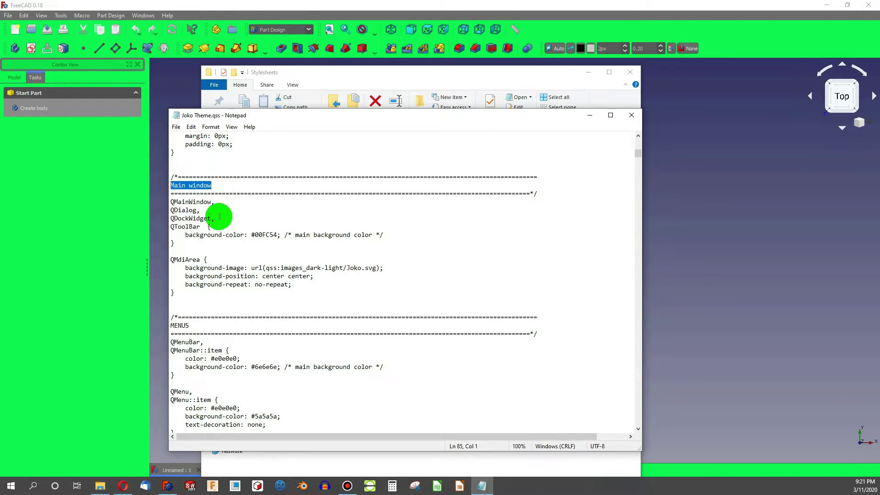
drag(251, 235, 280, 234)
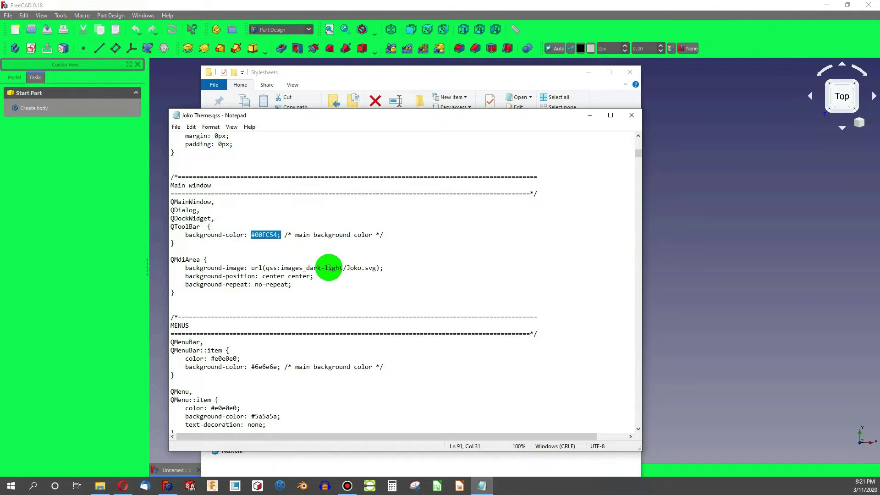
click(347, 268)
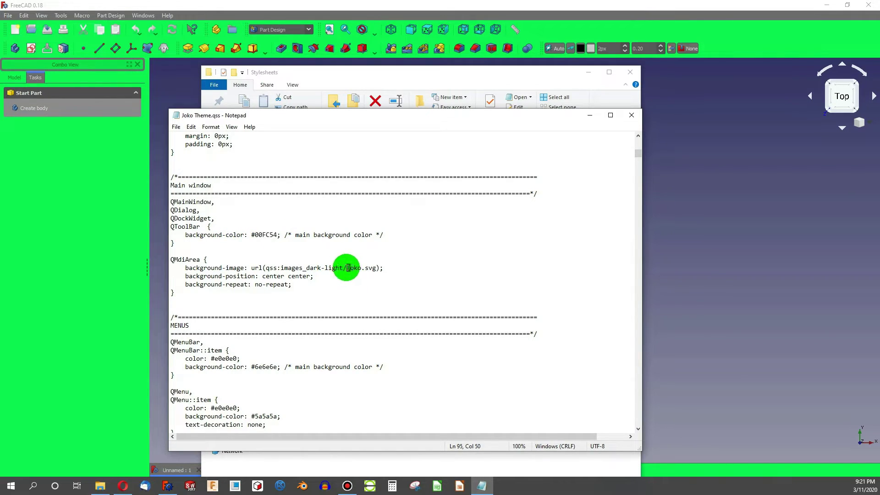
drag(348, 268, 375, 268)
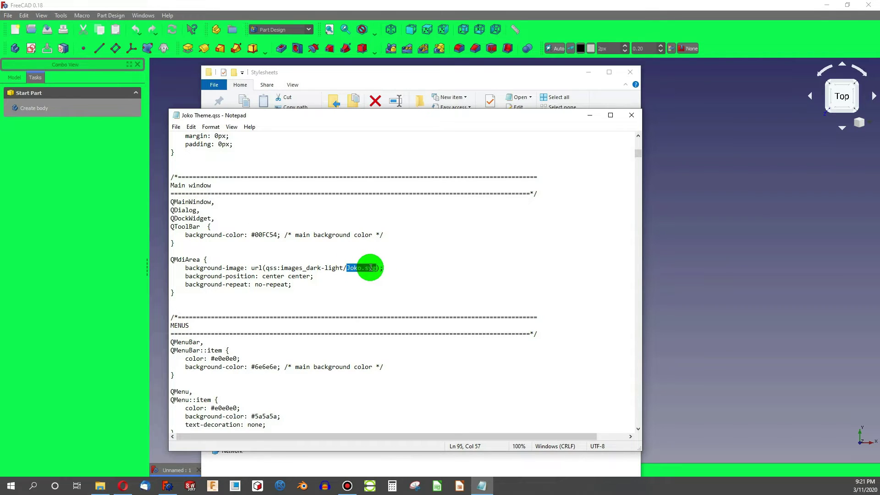
click(407, 268)
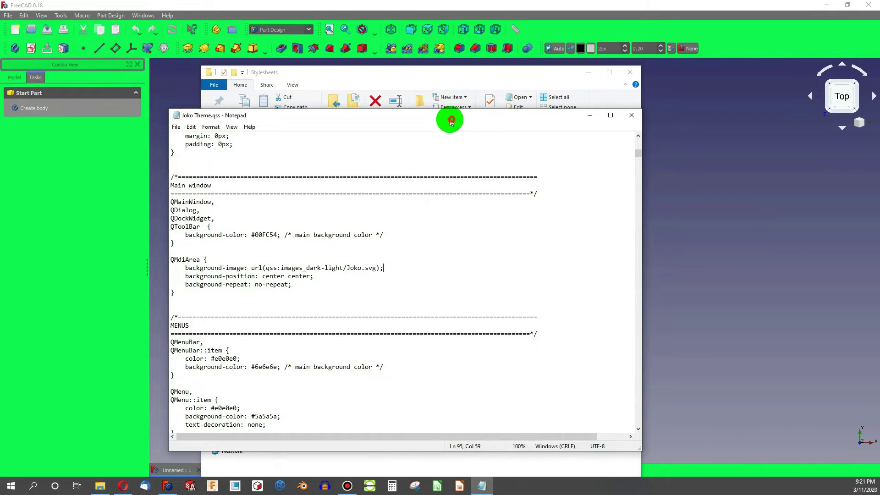
drag(451, 121, 0, 133)
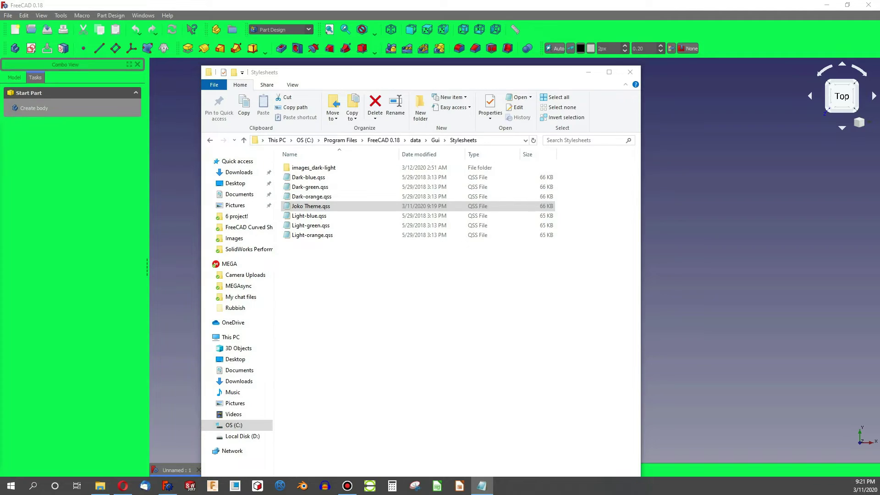
click(630, 72)
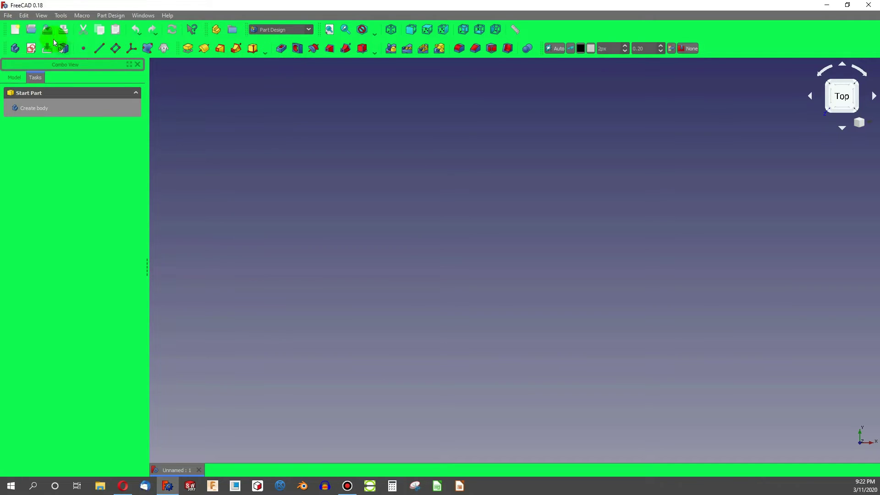
Step: Apply the Dark-blue style sheet in the FreeCAD preferences and close the unnamed document
click(23, 15)
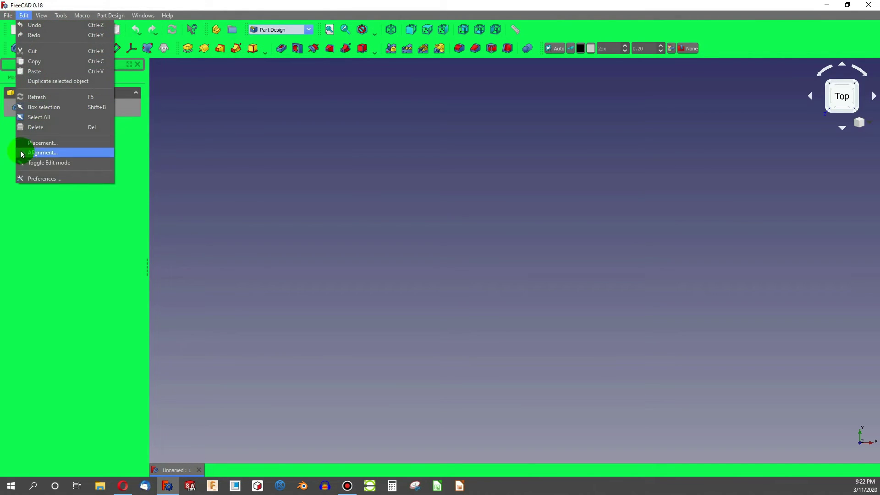
click(31, 178)
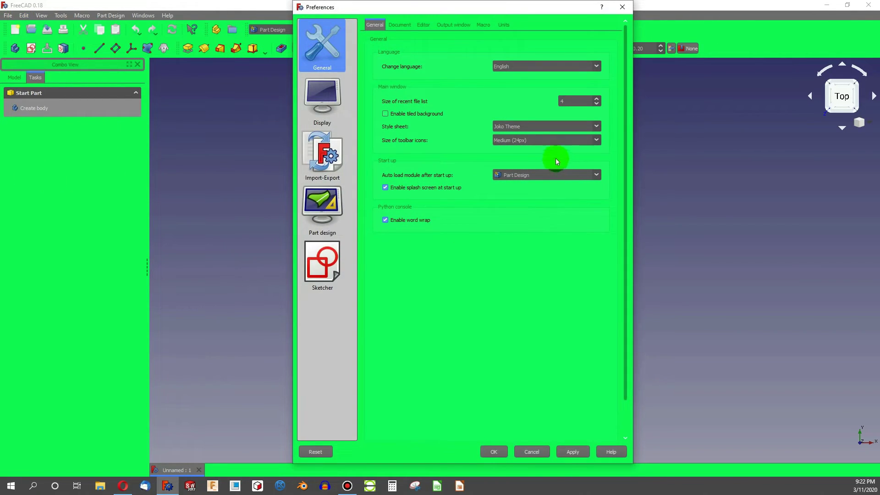
click(594, 126)
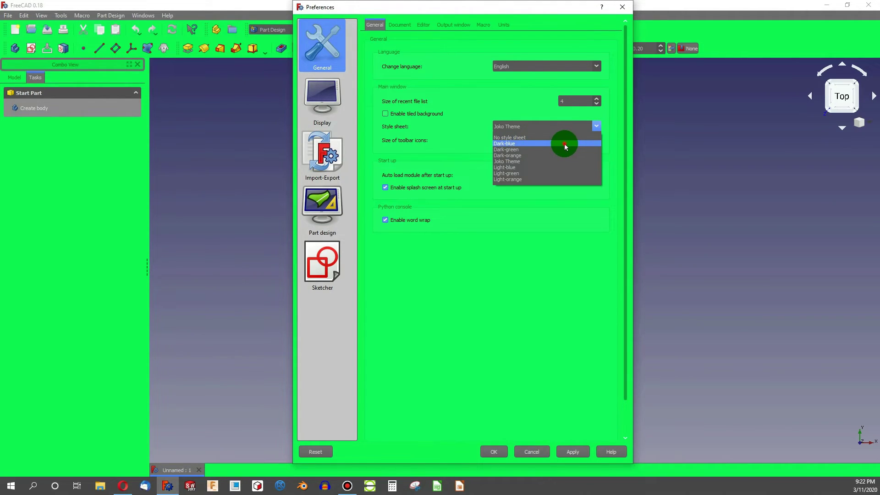
click(565, 145)
click(494, 451)
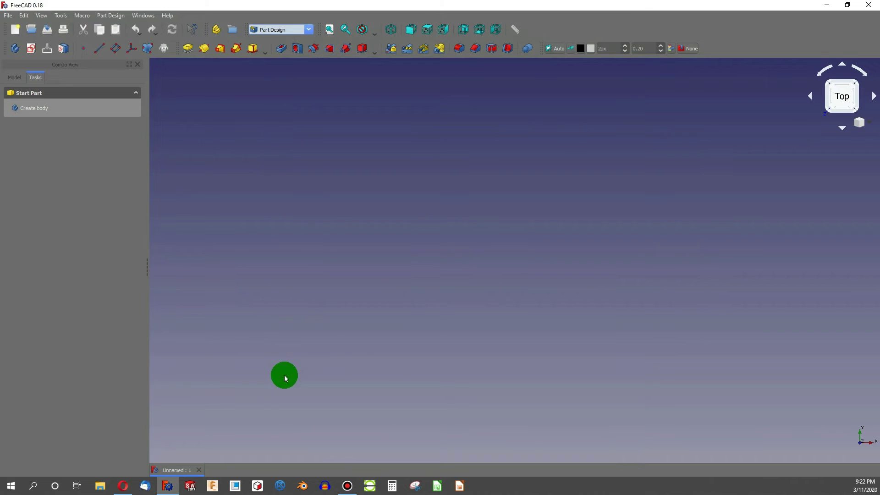
click(199, 470)
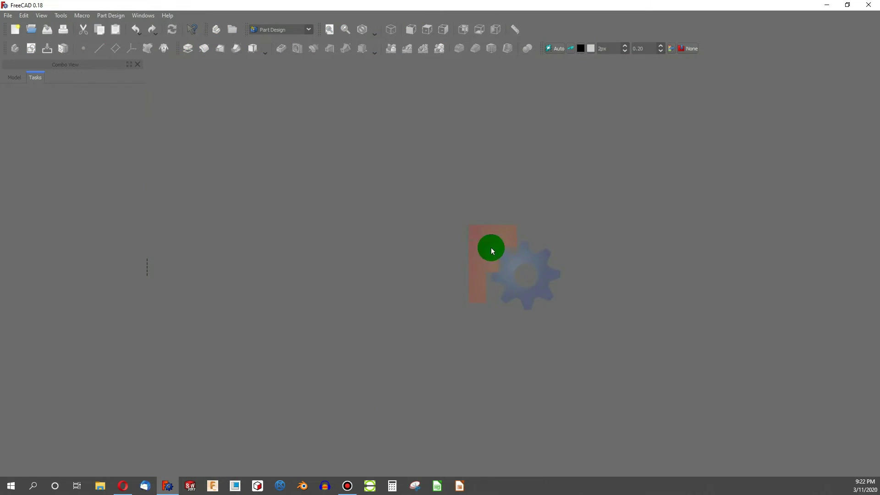